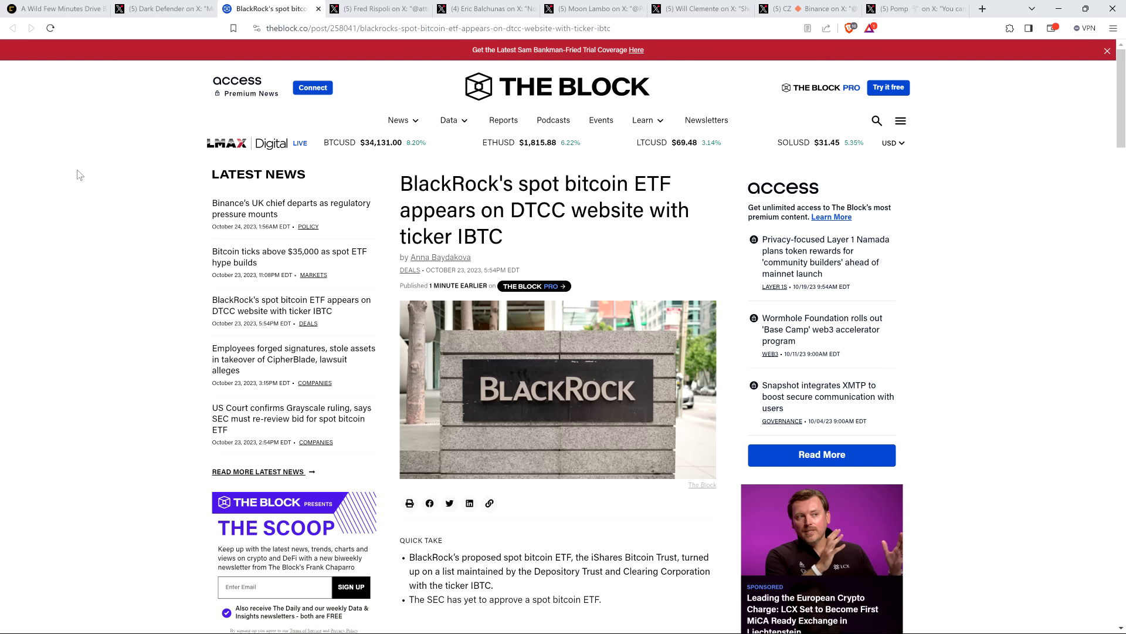
# Bring up the CoinDesk article on bitcoin climbing above $35,000 amid ETF excitement.
pyautogui.click(77, 9)
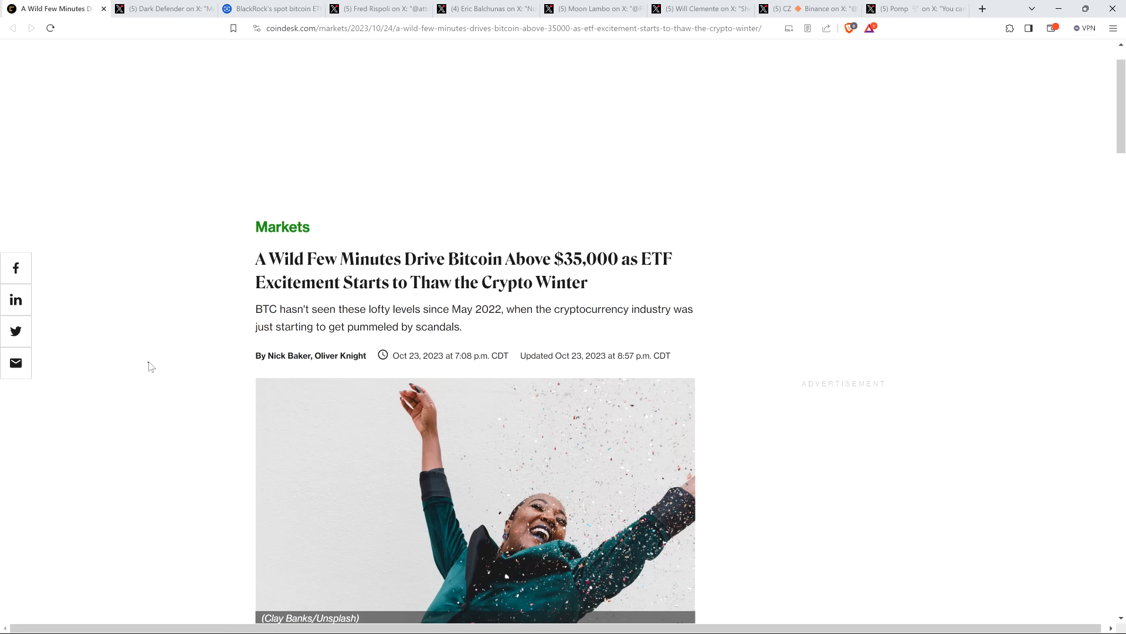
pyautogui.scroll(-1, 128, 434)
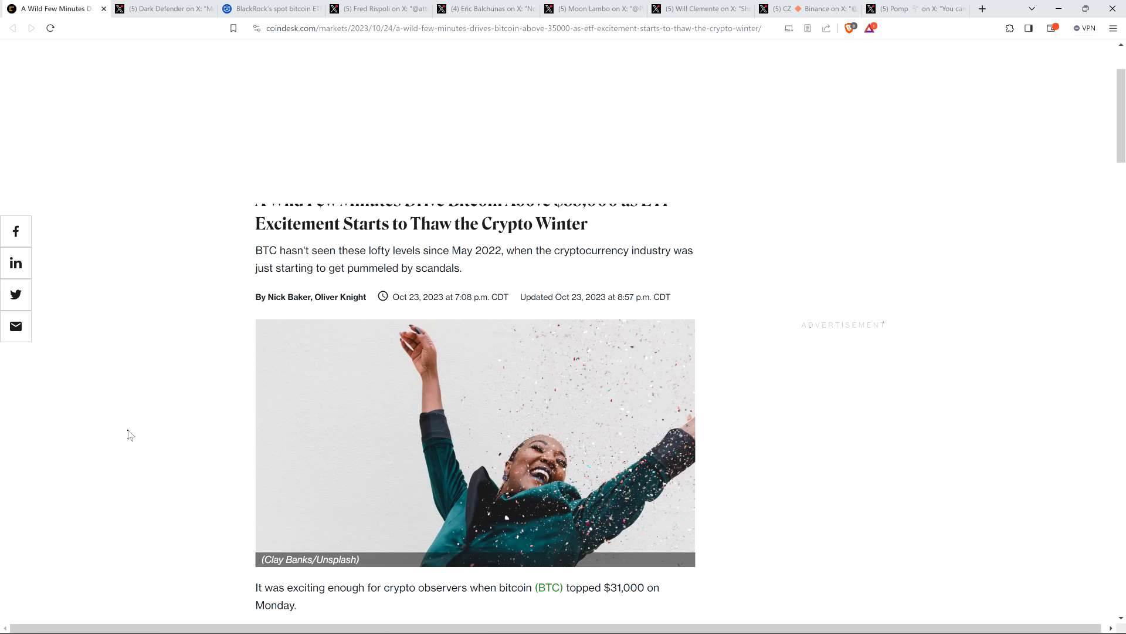
pyautogui.scroll(1, 127, 433)
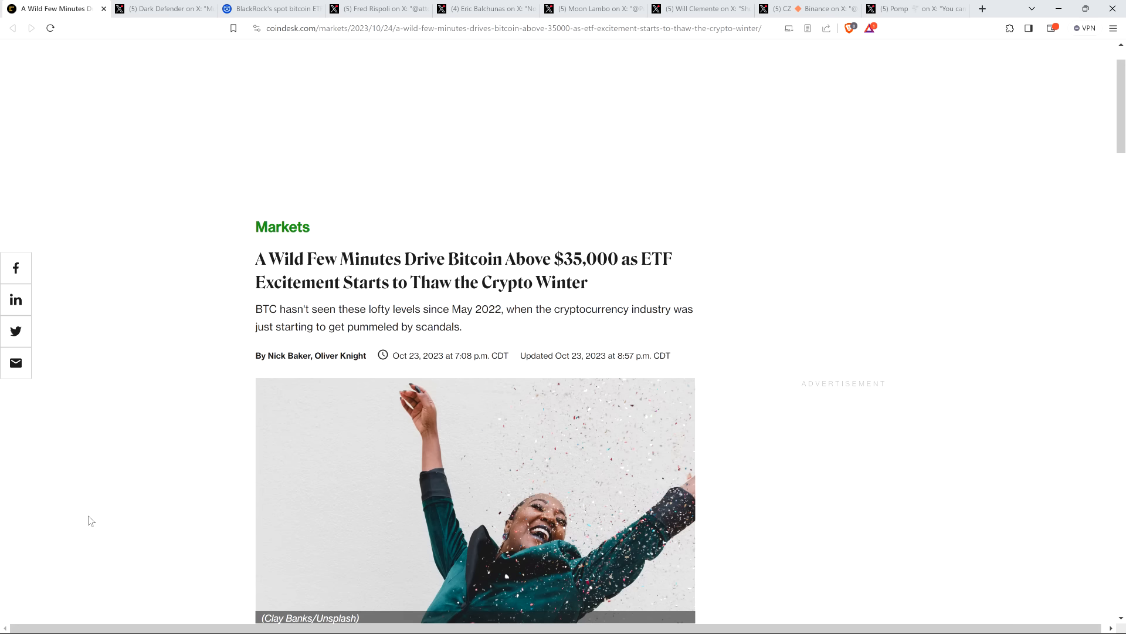
pyautogui.scroll(-1, 89, 519)
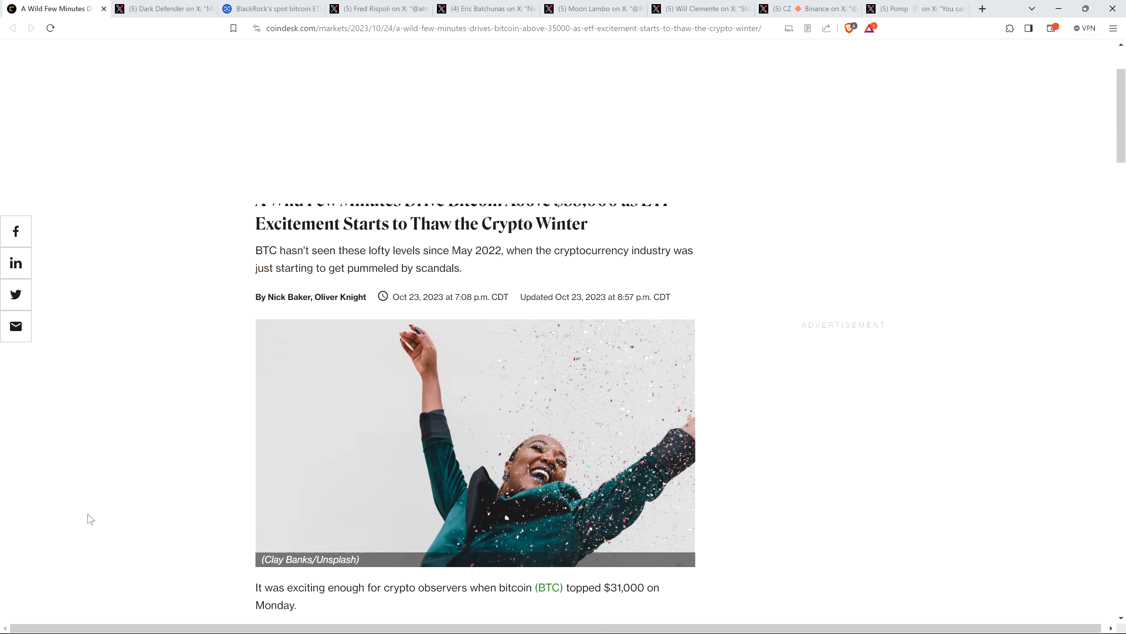
pyautogui.scroll(1, 89, 520)
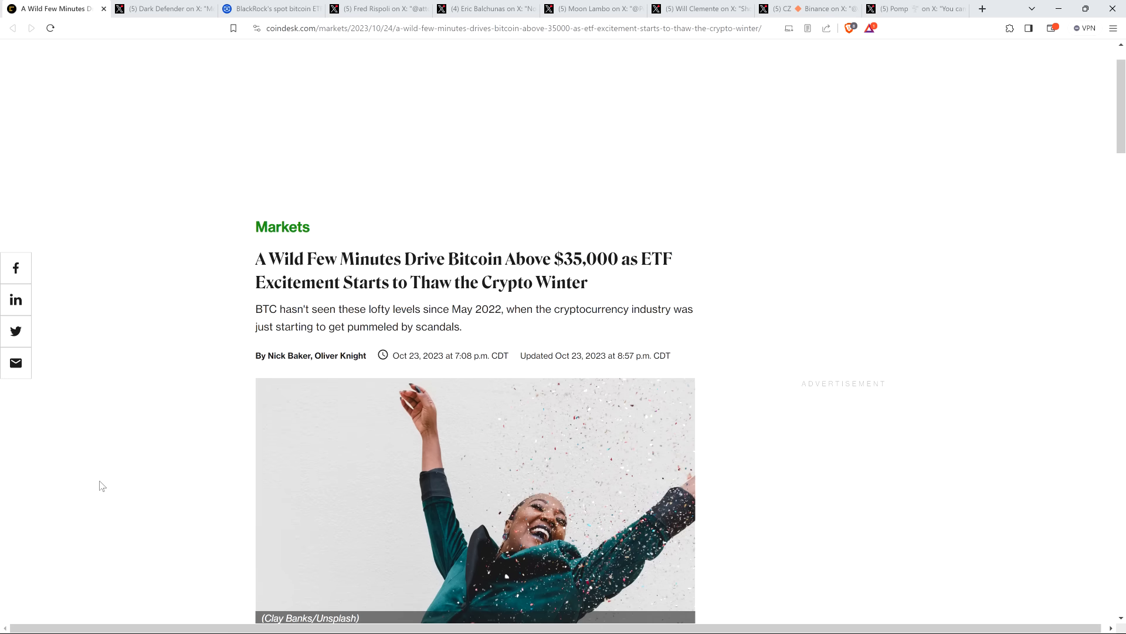
pyautogui.scroll(-1, 101, 485)
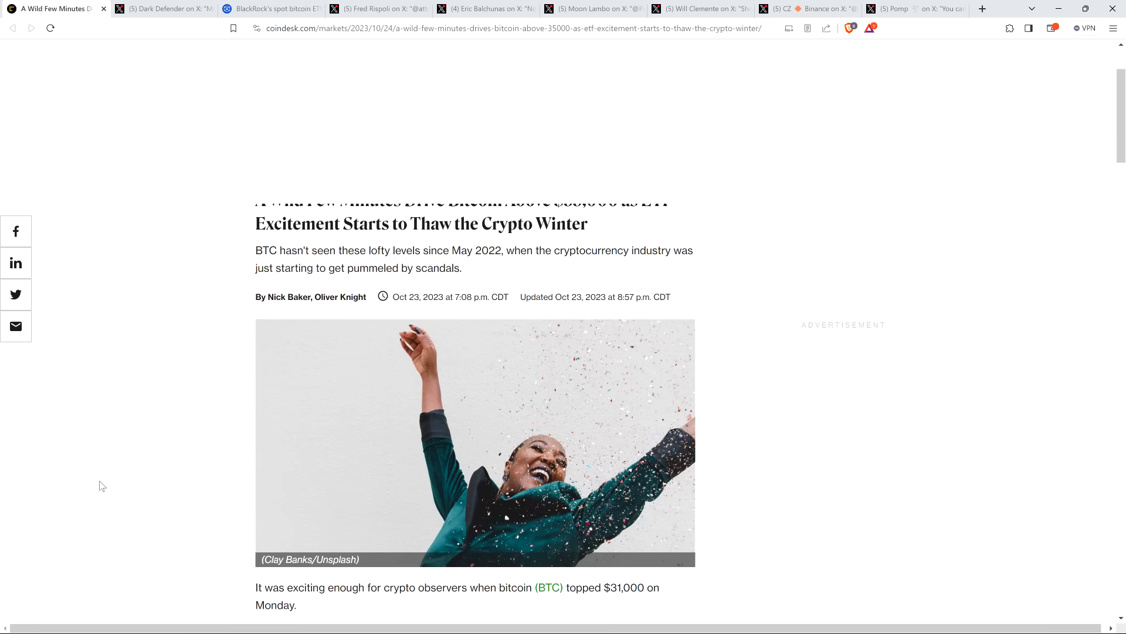
pyautogui.scroll(-1, 101, 486)
pyautogui.scroll(-1, 100, 486)
pyautogui.scroll(-1, 101, 486)
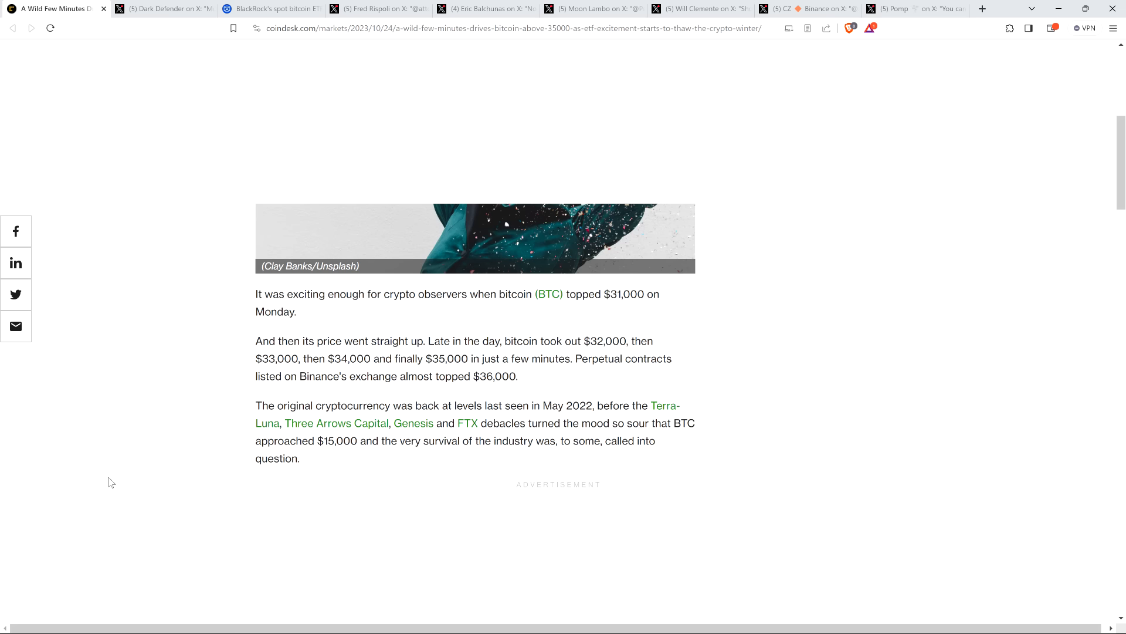
pyautogui.scroll(-1, 110, 482)
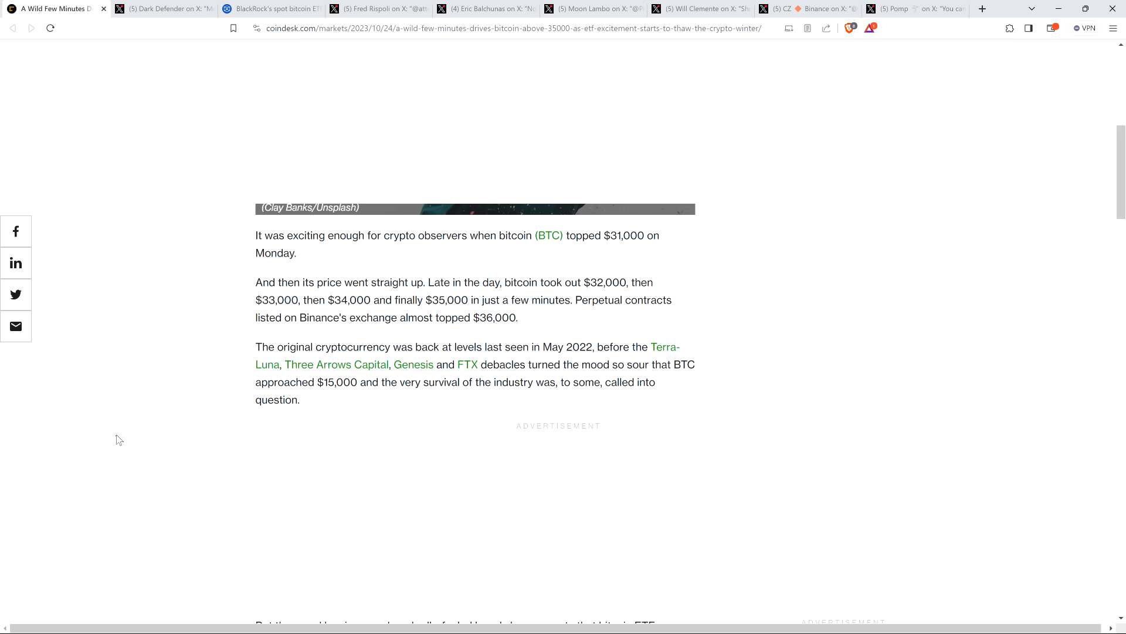
pyautogui.scroll(-2, 112, 457)
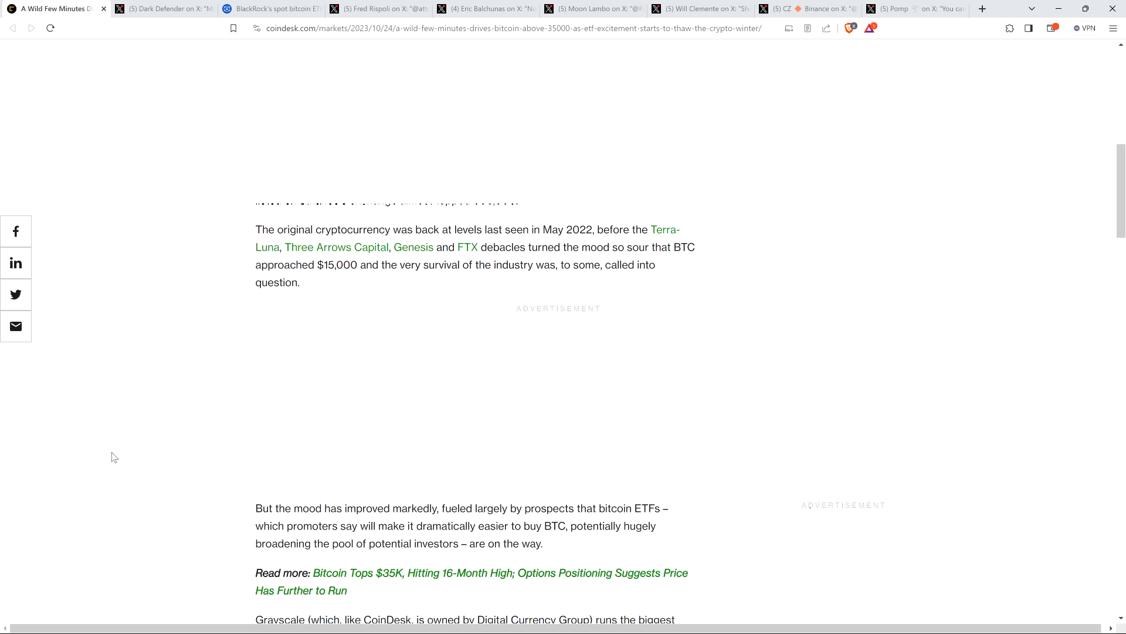
pyautogui.scroll(1, 112, 457)
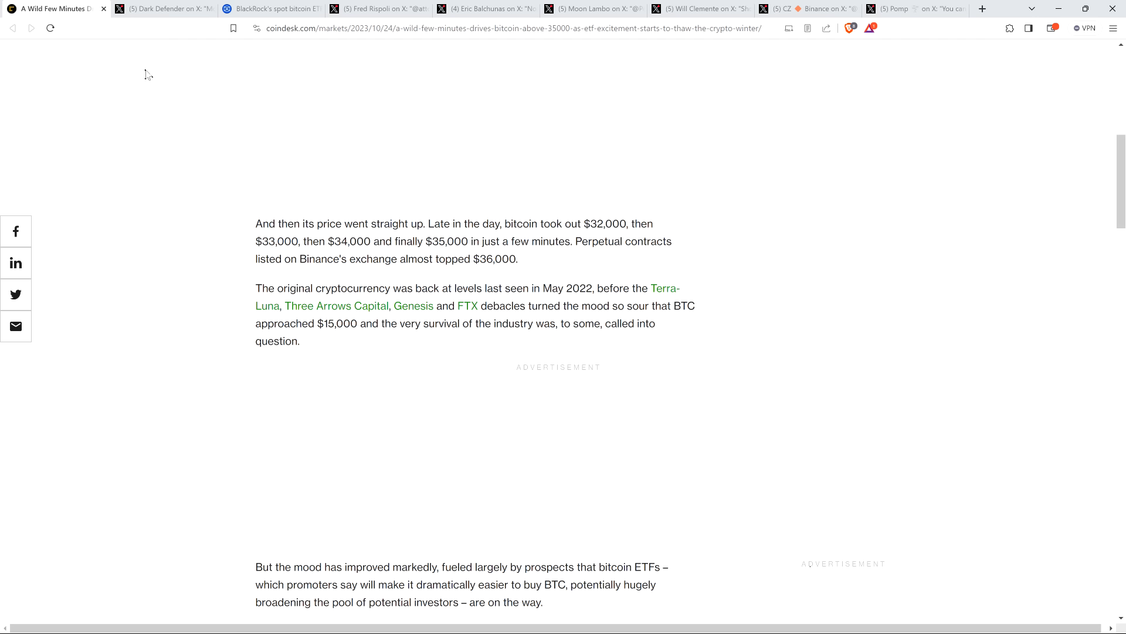
# View Dark Defender's X post on XRP breaking $0.5286 toward a $0.6649 target.
pyautogui.click(175, 6)
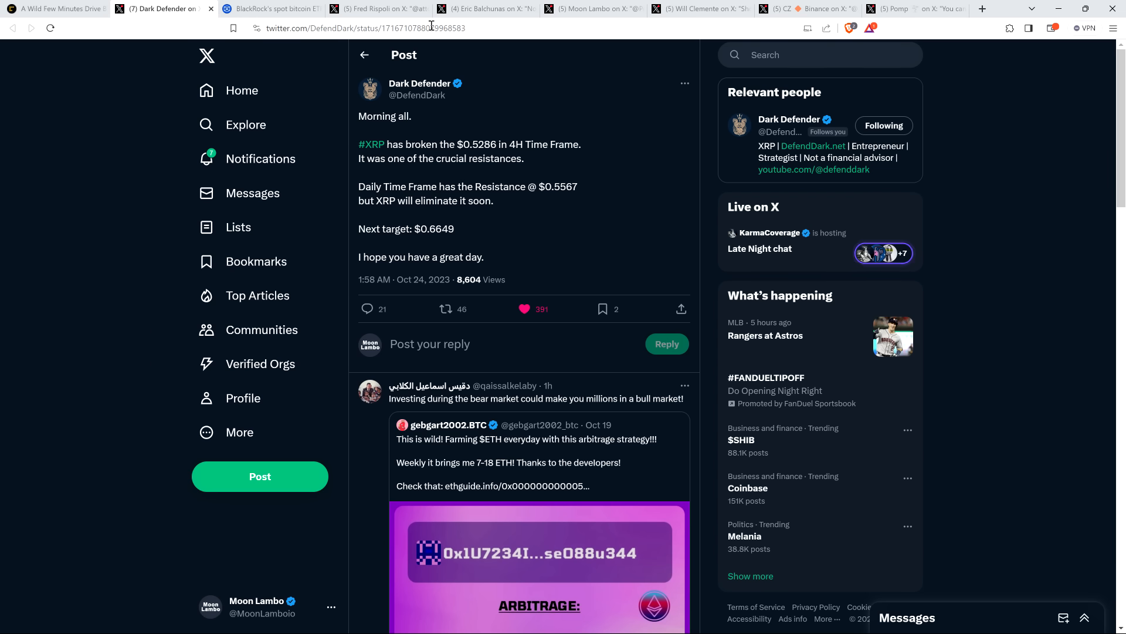
# Bring up The Block's article on BlackRock's spot bitcoin ETF listed on DTCC as IBTC.
pyautogui.click(268, 9)
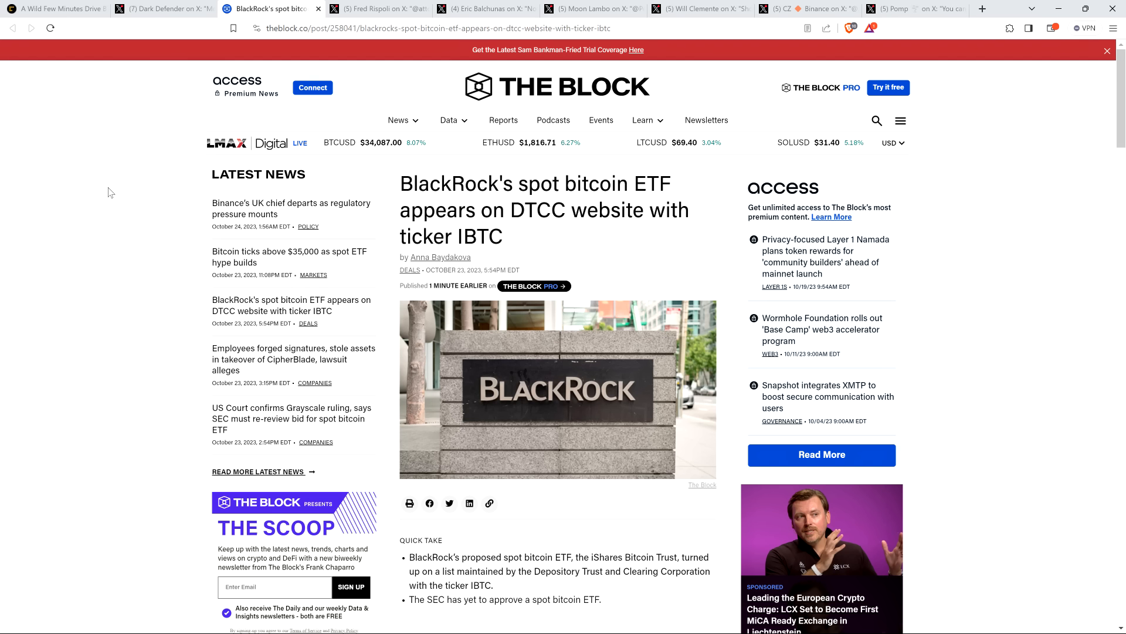
pyautogui.scroll(-1, 108, 192)
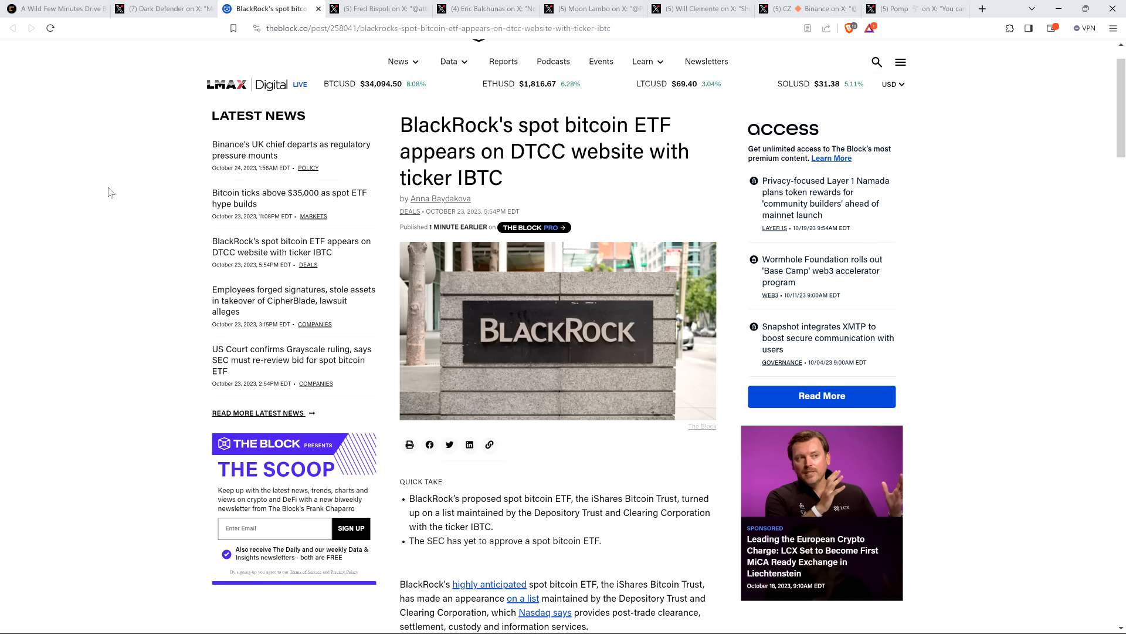
pyautogui.scroll(-2, 109, 192)
pyautogui.scroll(-1, 109, 192)
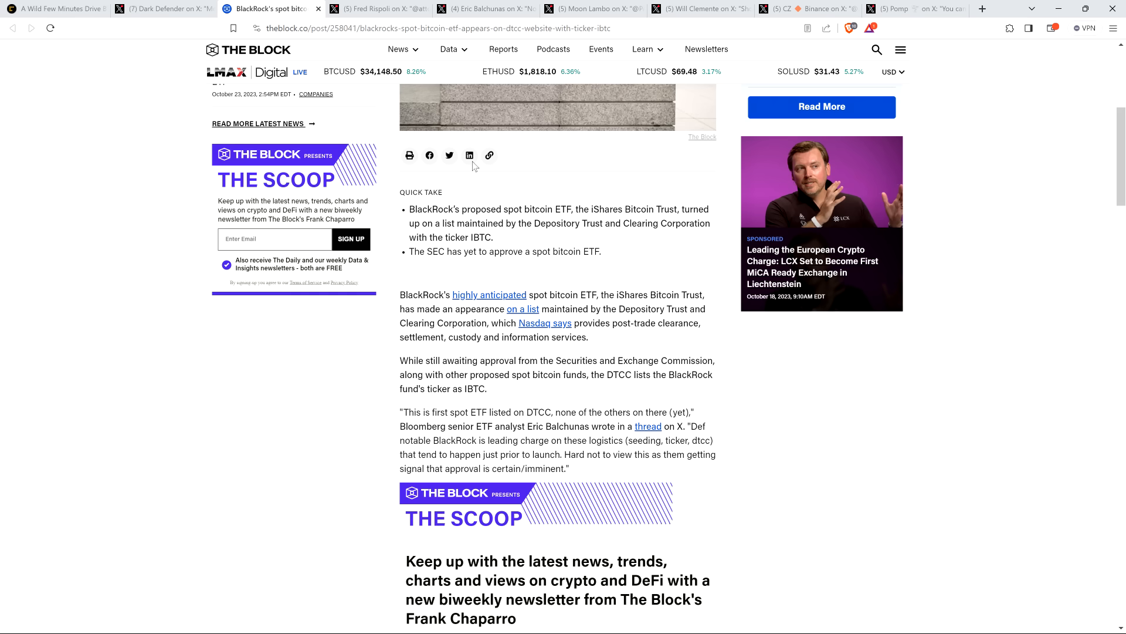
# View Jeremy Hogan's X post on the BlackRock ETF Nasdaq listing and its replies.
pyautogui.click(378, 9)
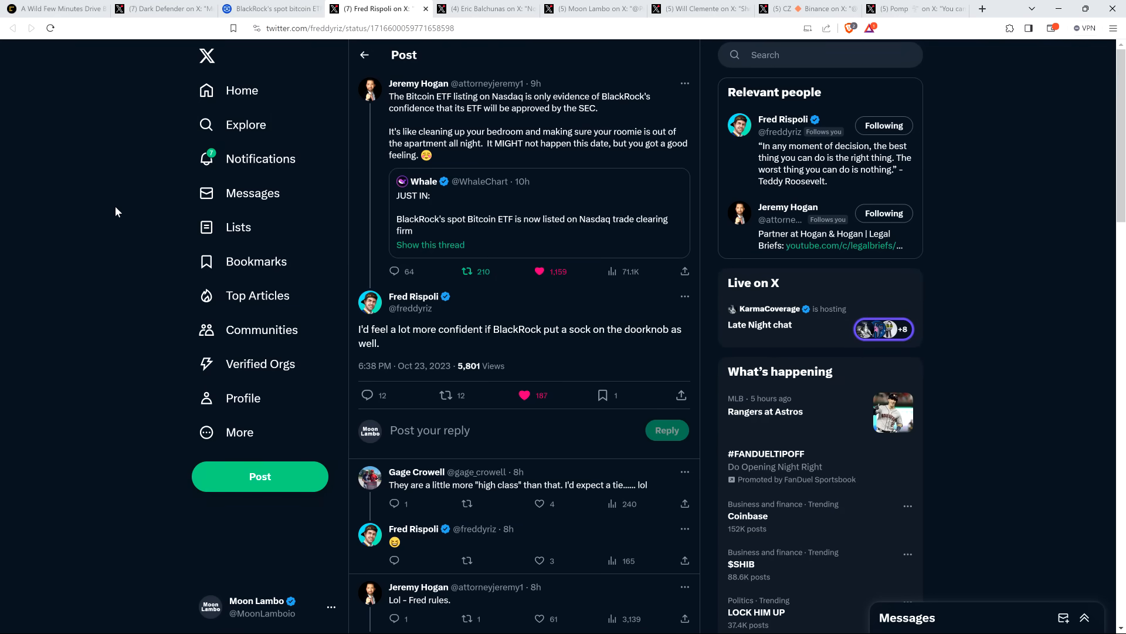